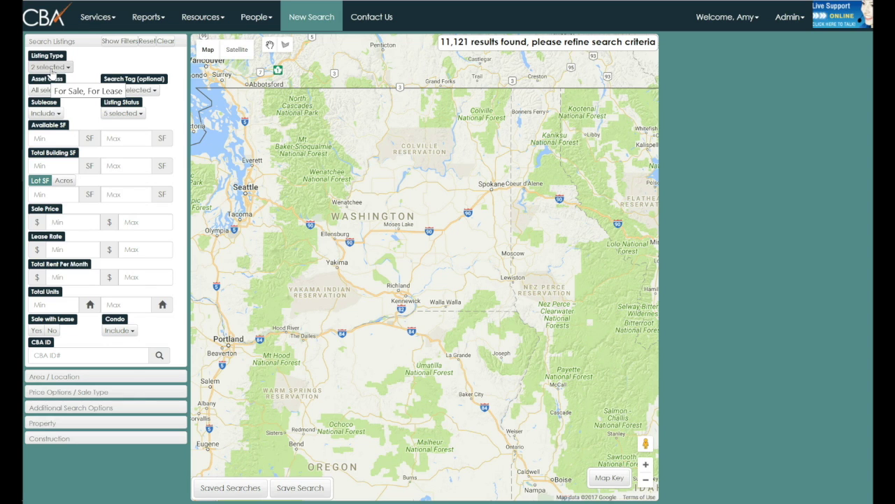
Open the Listing Type checklist, currently set to For Sale and For Lease
{"action": "left_click", "coordinate": [50, 67]}
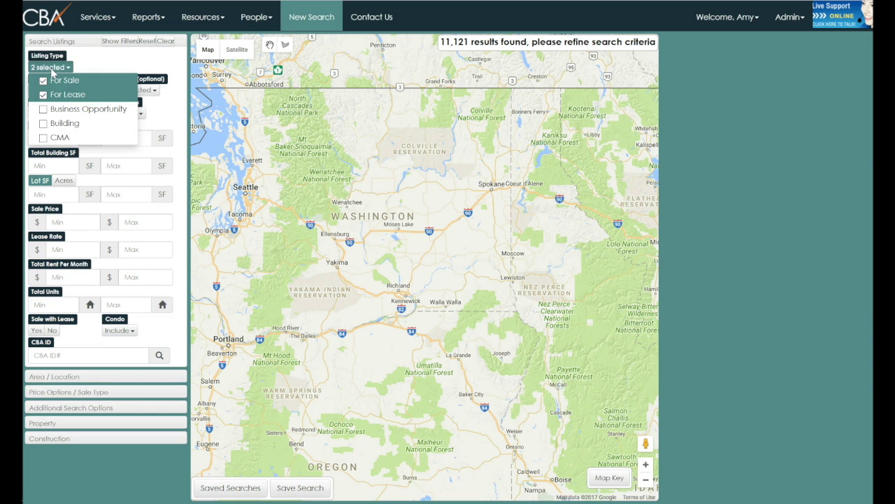
Switch Listing Type from For Sale and For Lease to Building only
{"action": "left_click", "coordinate": [43, 81]}
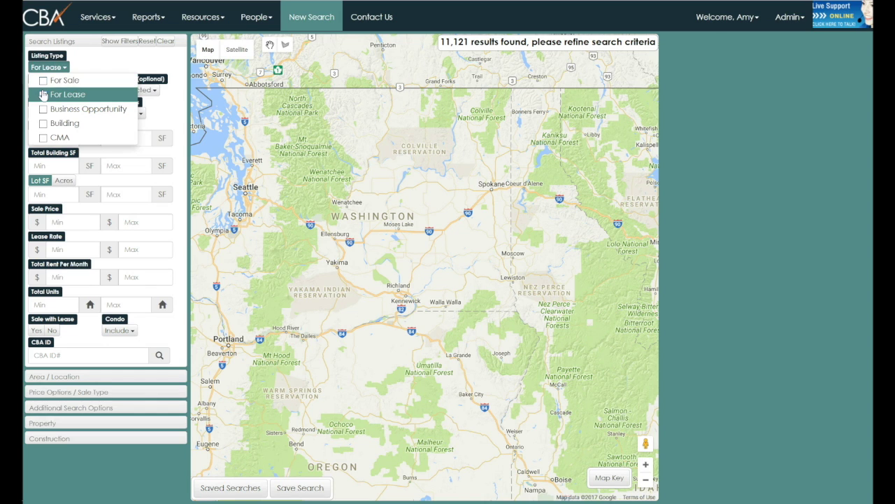
{"action": "left_click", "coordinate": [43, 96]}
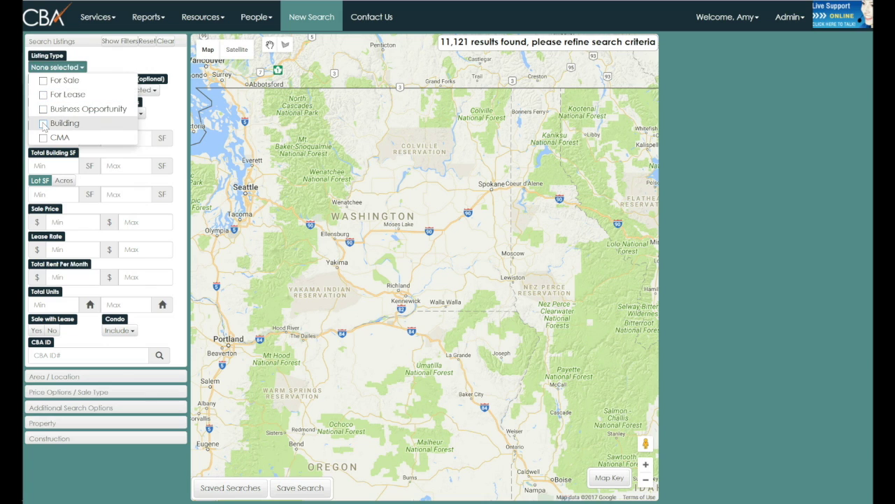
{"action": "left_click", "coordinate": [44, 124]}
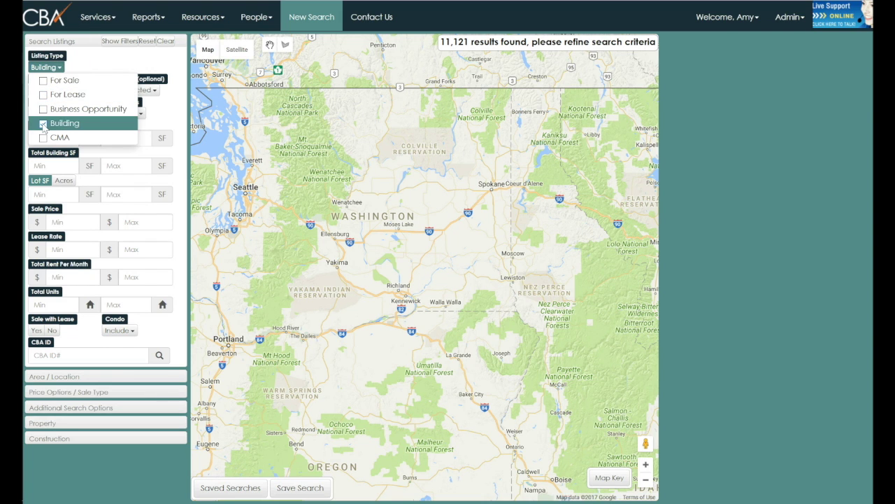
{"action": "left_click", "coordinate": [94, 65]}
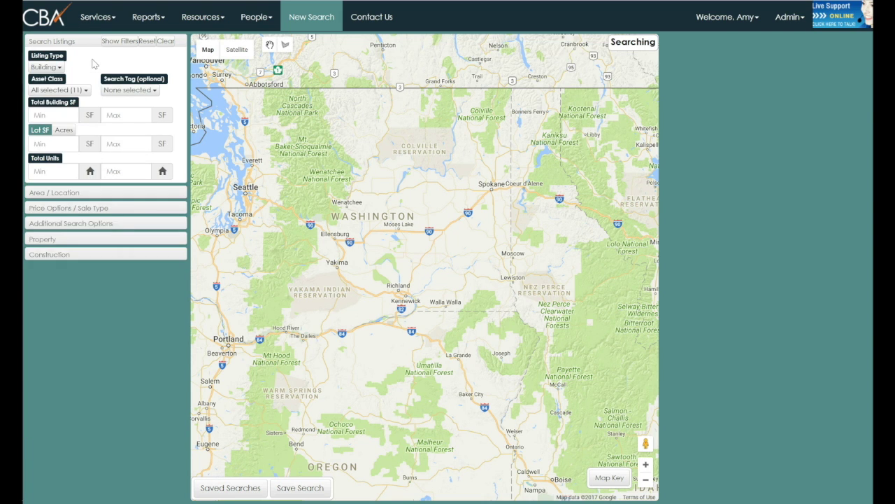
Limit Asset Class to Multi-Family, Office and Retail
{"action": "left_click", "coordinate": [83, 91]}
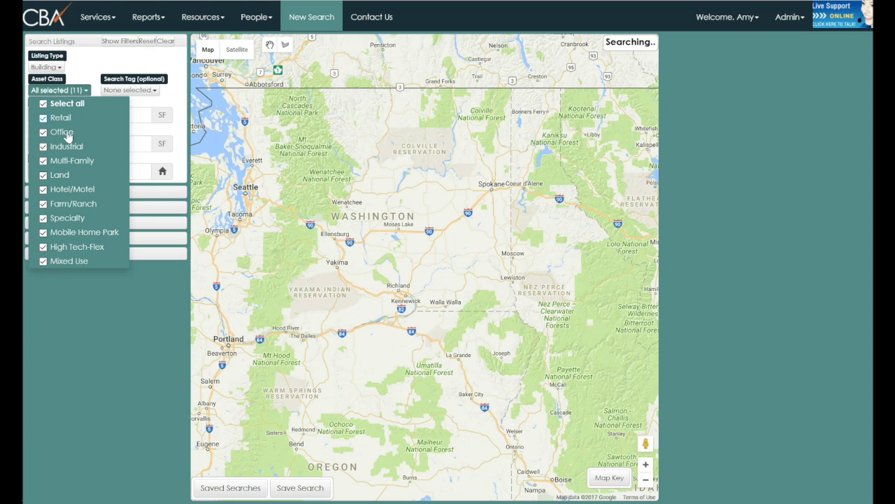
{"action": "left_click", "coordinate": [44, 103]}
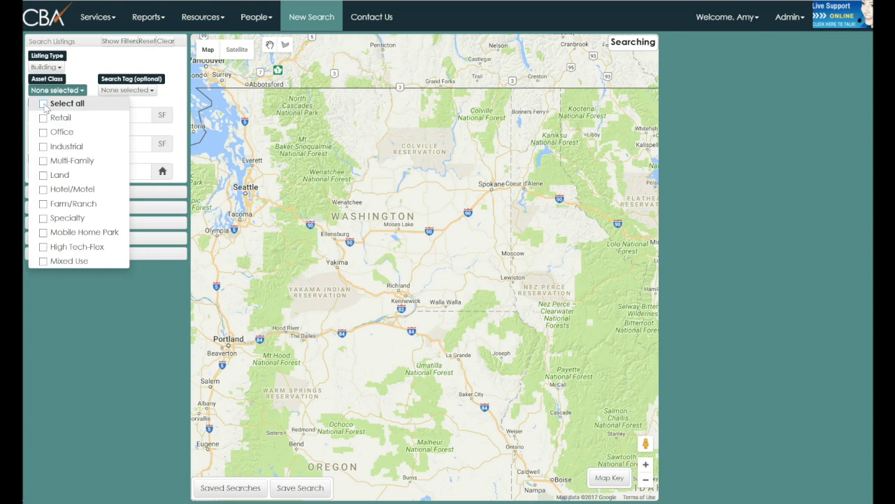
{"action": "left_click", "coordinate": [43, 163]}
{"action": "left_click", "coordinate": [42, 133]}
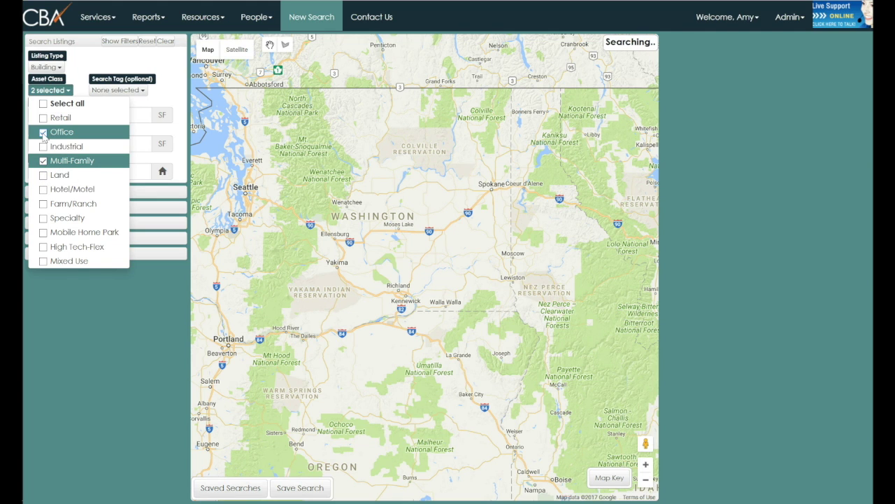
{"action": "left_click", "coordinate": [43, 119]}
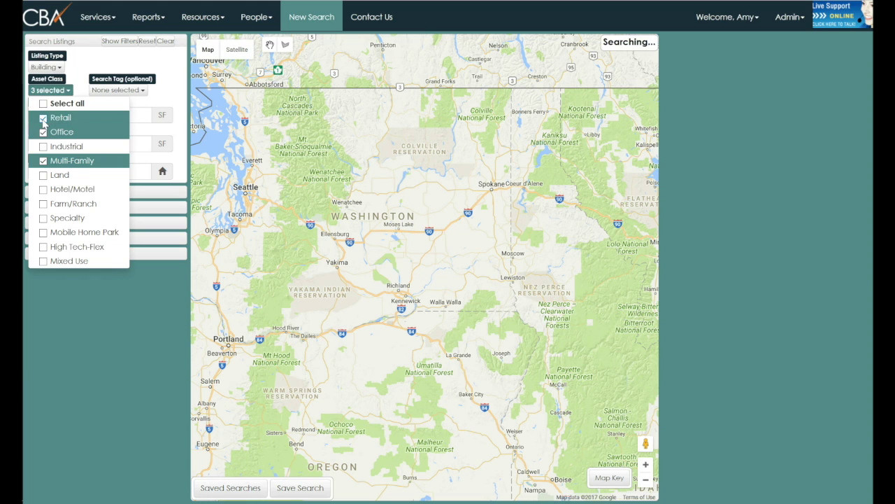
{"action": "left_click", "coordinate": [82, 67]}
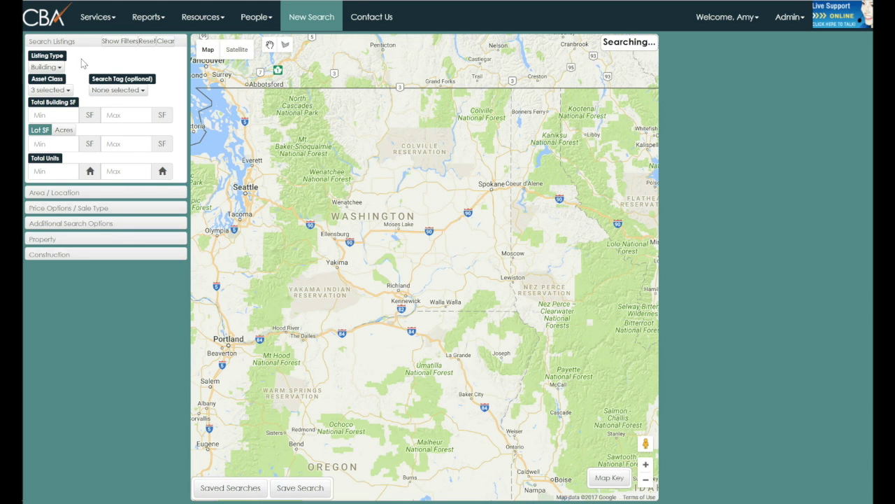
Expand the Area / Location and Property filter sections
{"action": "left_click", "coordinate": [67, 196]}
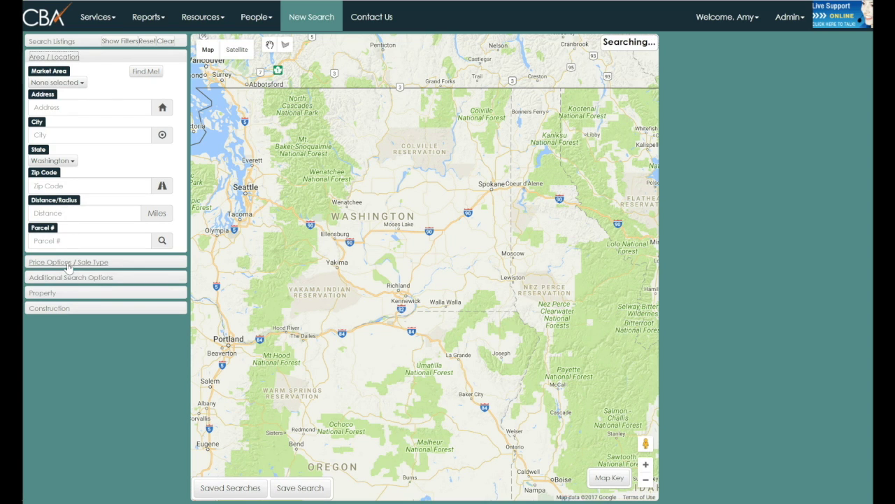
{"action": "left_click", "coordinate": [46, 294]}
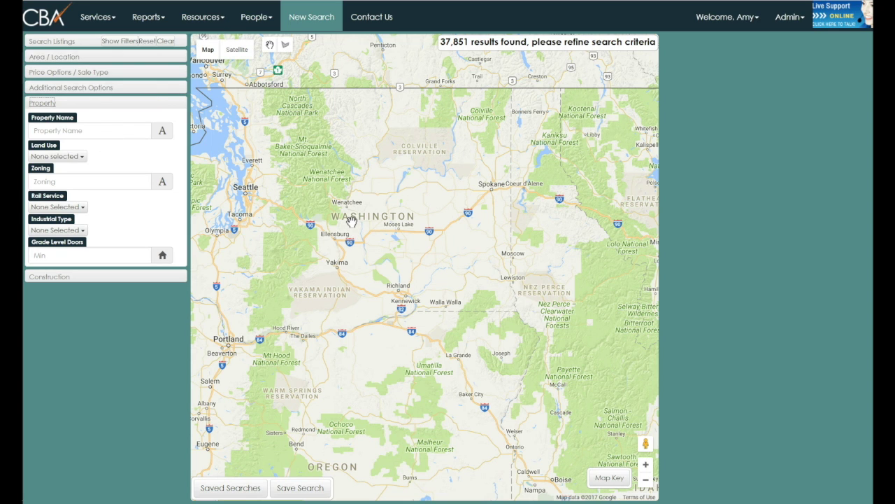
{"action": "scroll", "coordinate": [351, 221], "scroll_direction": "up", "scroll_amount": 1}
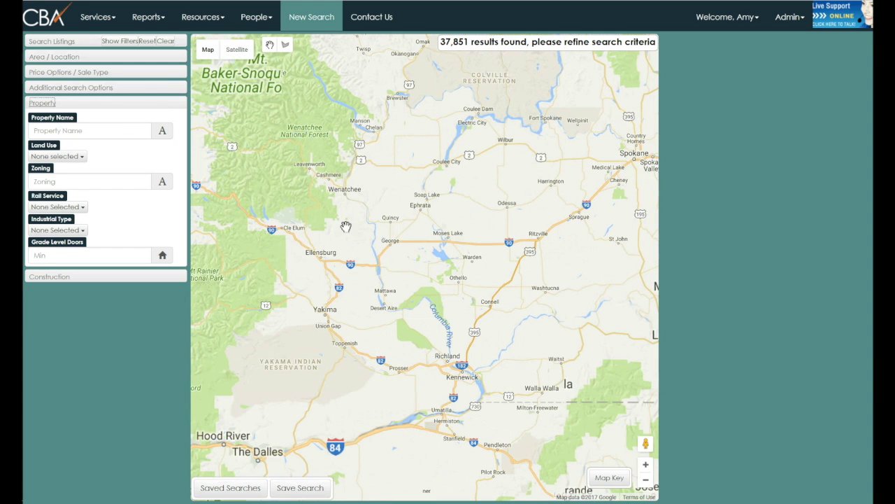
Zoom and pan the map onto central Ellensburg, narrowing results to 87 buildings
{"action": "scroll", "coordinate": [322, 256], "scroll_direction": "up", "scroll_amount": 1}
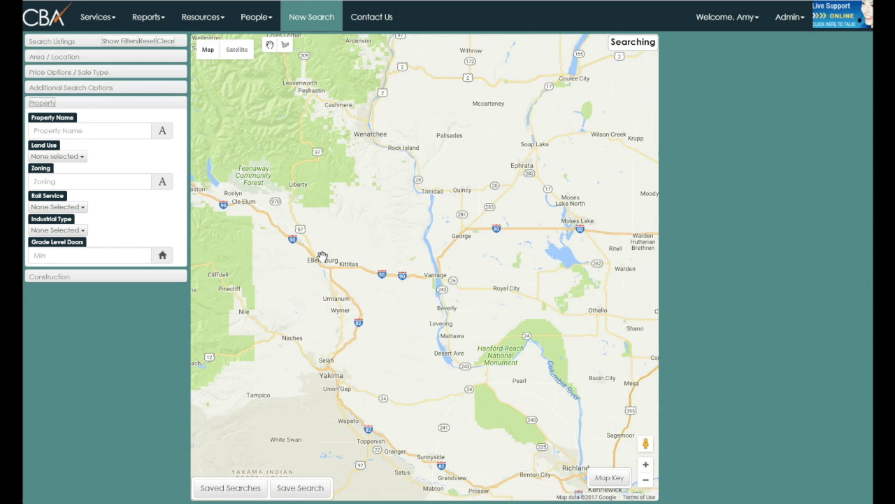
{"action": "scroll", "coordinate": [322, 259], "scroll_direction": "up", "scroll_amount": 1}
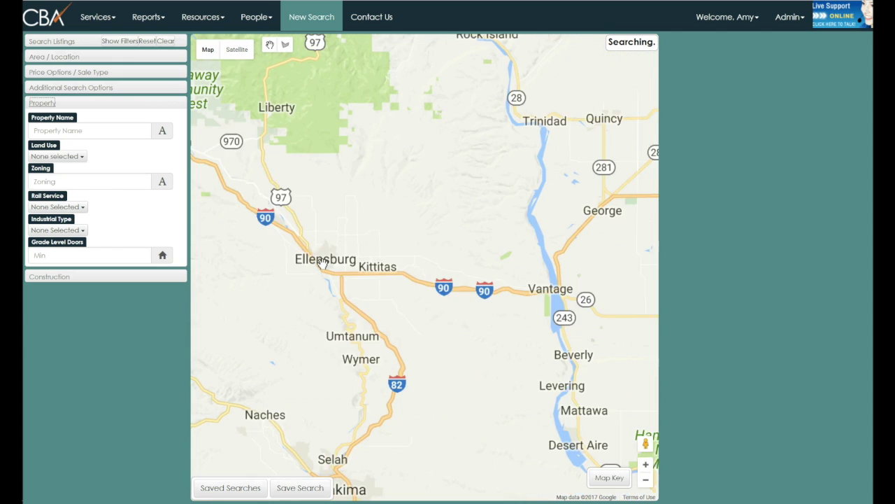
{"action": "scroll", "coordinate": [322, 261], "scroll_direction": "up", "scroll_amount": 1}
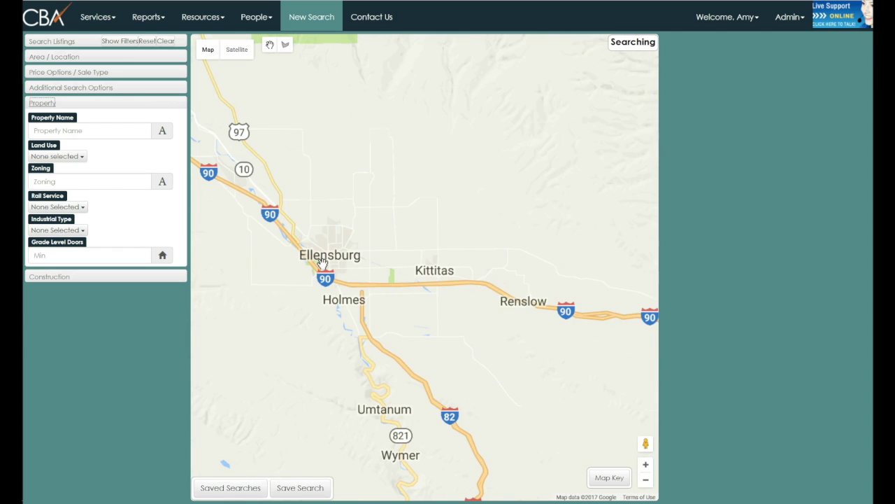
{"action": "left_click", "coordinate": [646, 465]}
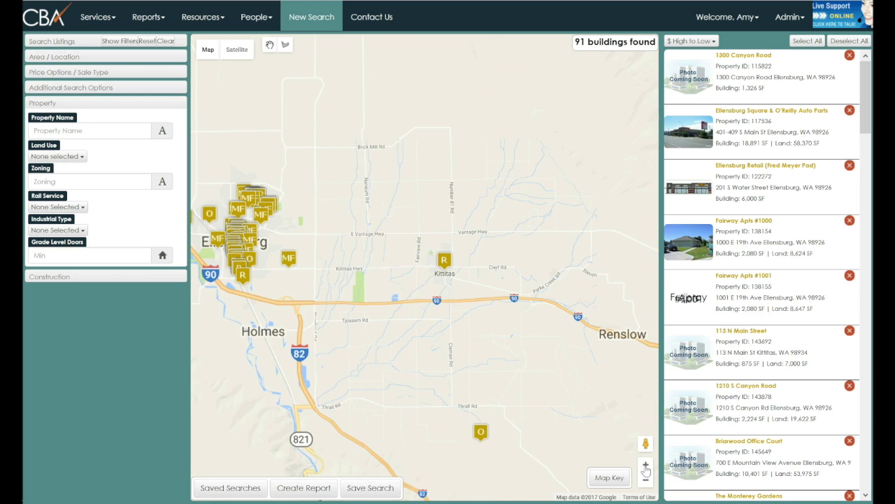
{"action": "left_click_drag", "start_coordinate": [354, 340], "coordinate": [536, 392]}
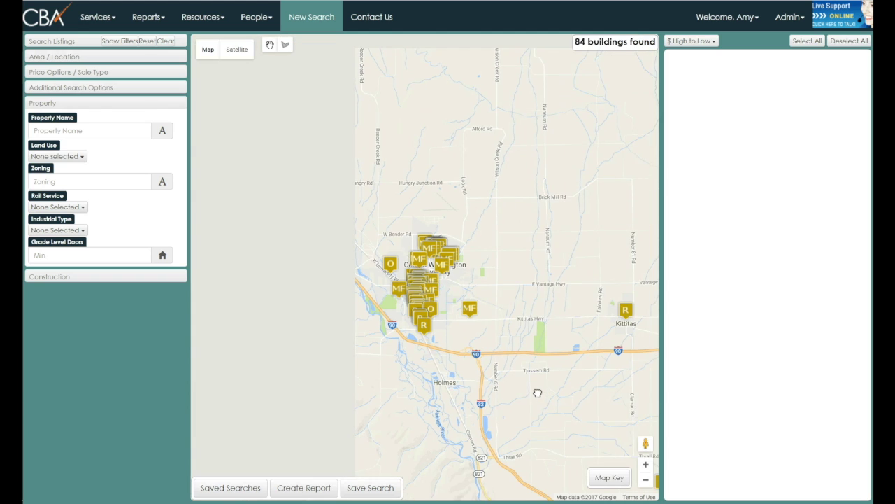
{"action": "left_click", "coordinate": [646, 464]}
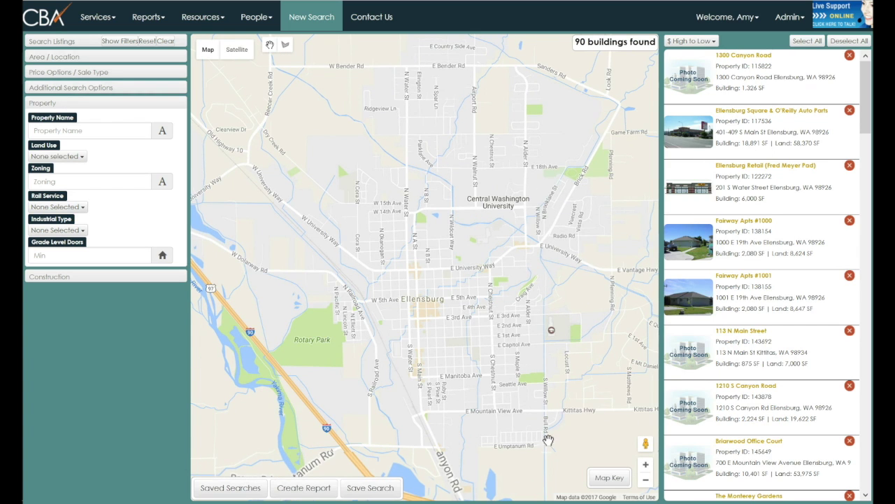
{"action": "left_click", "coordinate": [647, 466]}
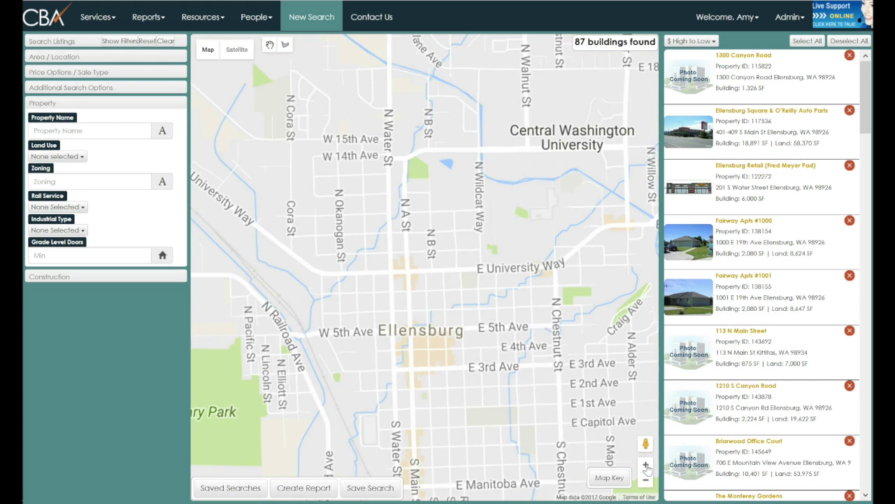
Zoom in to downtown Ellensburg streets and open the Map Key legend
{"action": "left_click", "coordinate": [647, 466]}
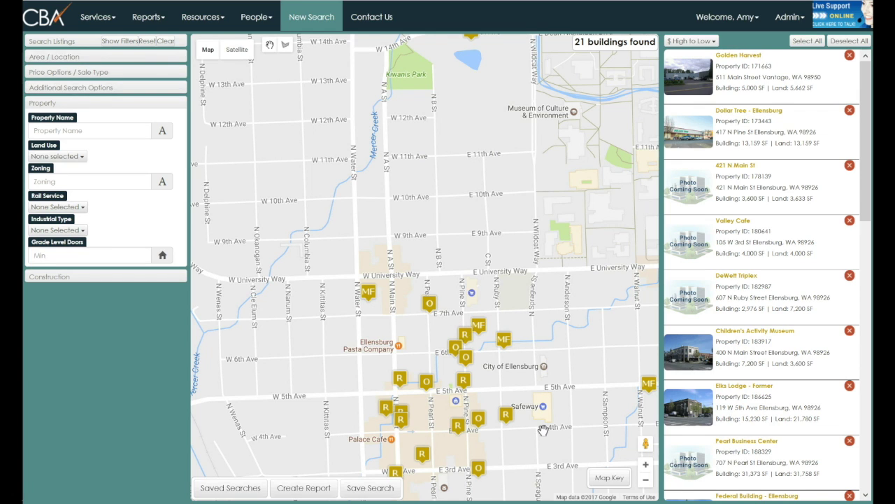
{"action": "left_click", "coordinate": [609, 479]}
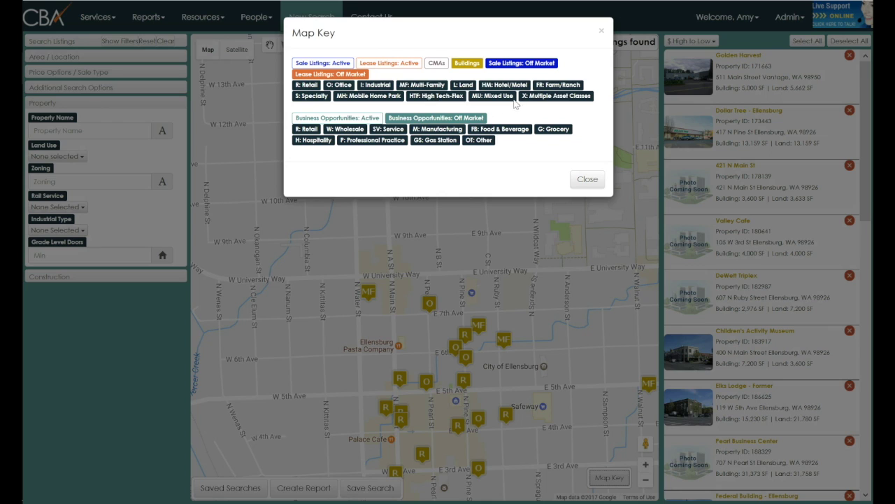
{"action": "left_click", "coordinate": [587, 180]}
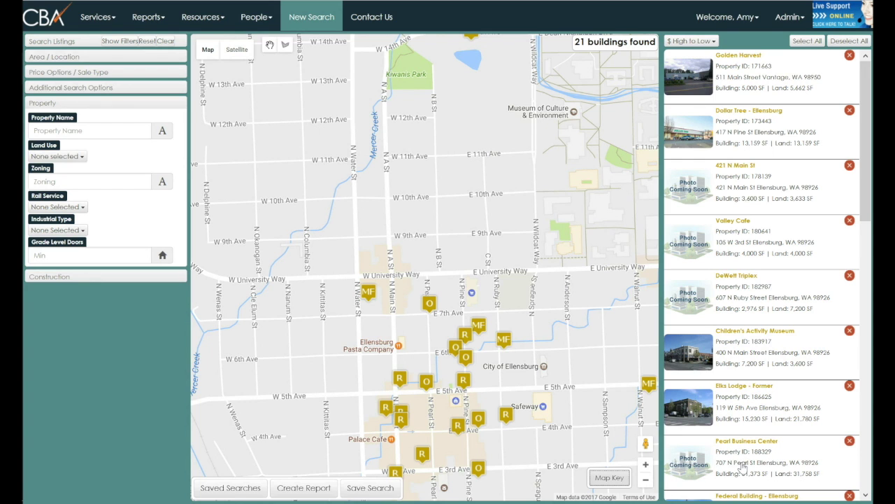
{"action": "scroll", "coordinate": [740, 467], "scroll_direction": "down", "scroll_amount": 3}
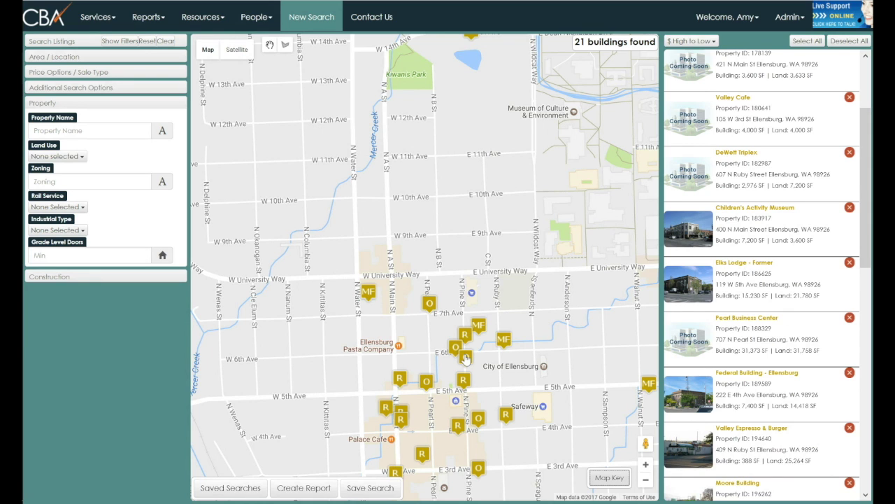
View Federal Building - Ellensburg details down to its Sale and Lease History
{"action": "left_click", "coordinate": [743, 395]}
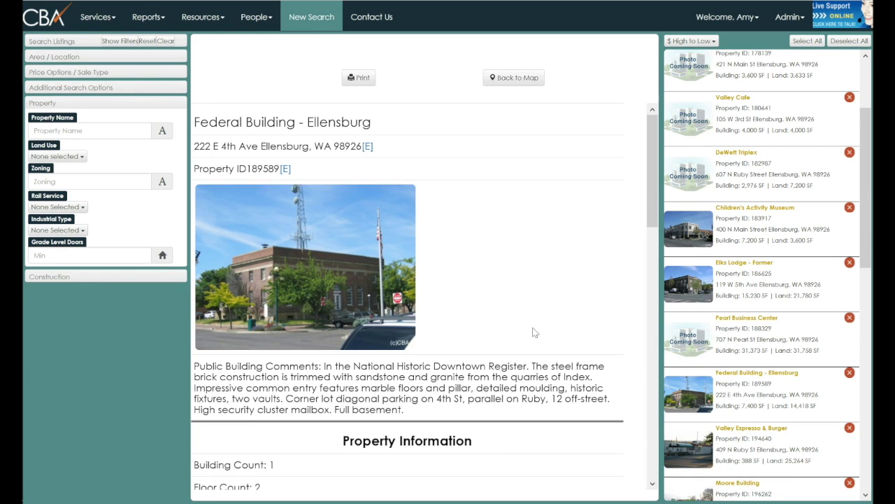
{"action": "scroll", "coordinate": [533, 332], "scroll_direction": "down", "scroll_amount": 2}
{"action": "scroll", "coordinate": [533, 333], "scroll_direction": "up", "scroll_amount": 2}
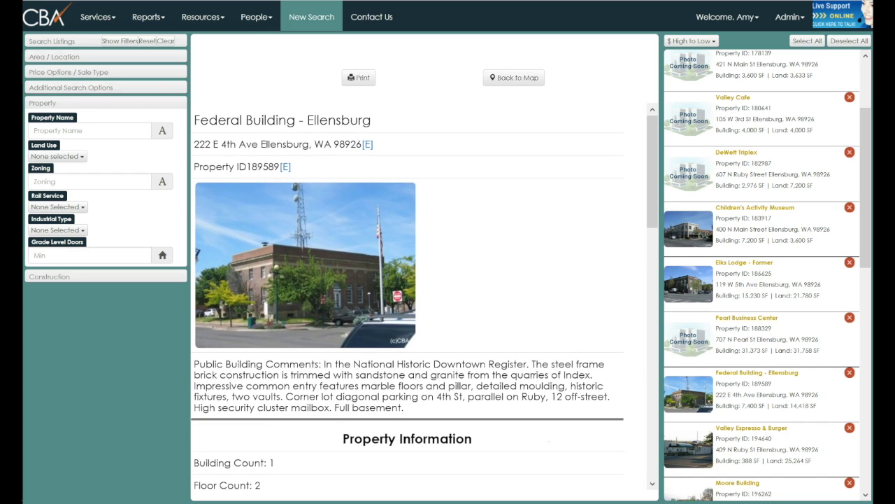
{"action": "scroll", "coordinate": [549, 440], "scroll_direction": "down", "scroll_amount": 3}
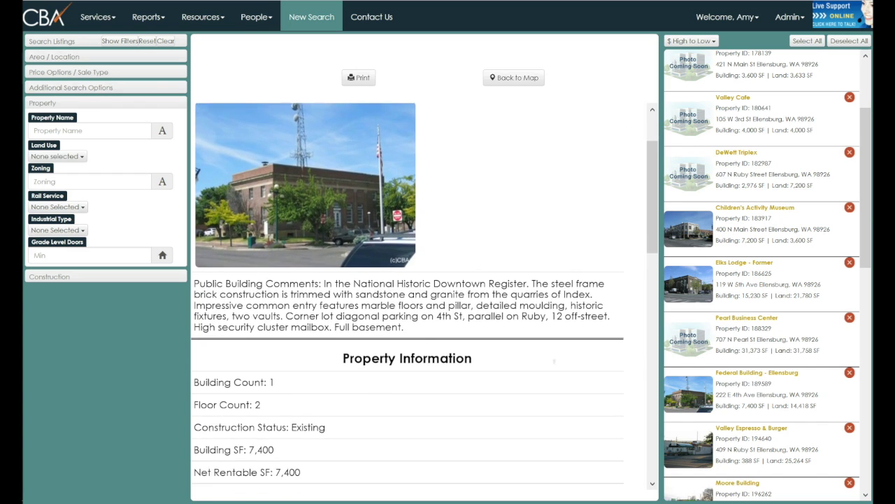
{"action": "scroll", "coordinate": [424, 292], "scroll_direction": "down", "scroll_amount": 3}
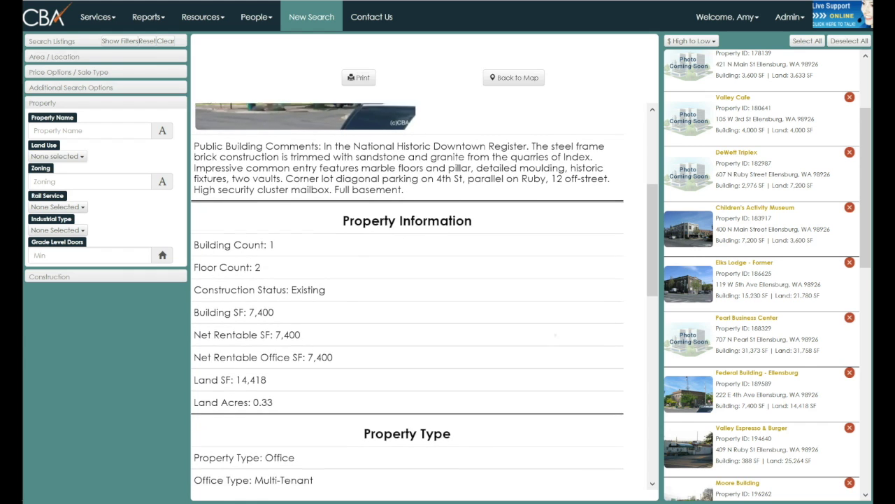
{"action": "scroll", "coordinate": [424, 292], "scroll_direction": "down", "scroll_amount": 6}
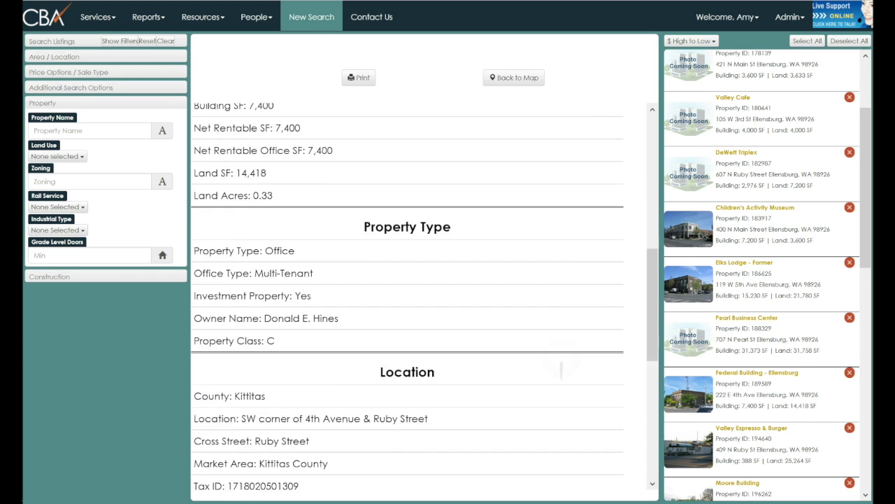
{"action": "scroll", "coordinate": [425, 292], "scroll_direction": "down", "scroll_amount": 3}
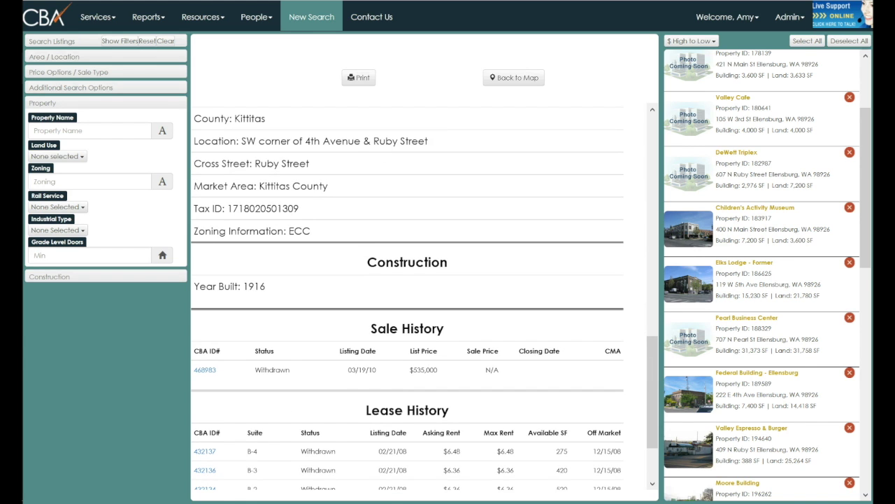
{"action": "scroll", "coordinate": [425, 292], "scroll_direction": "down", "scroll_amount": 1}
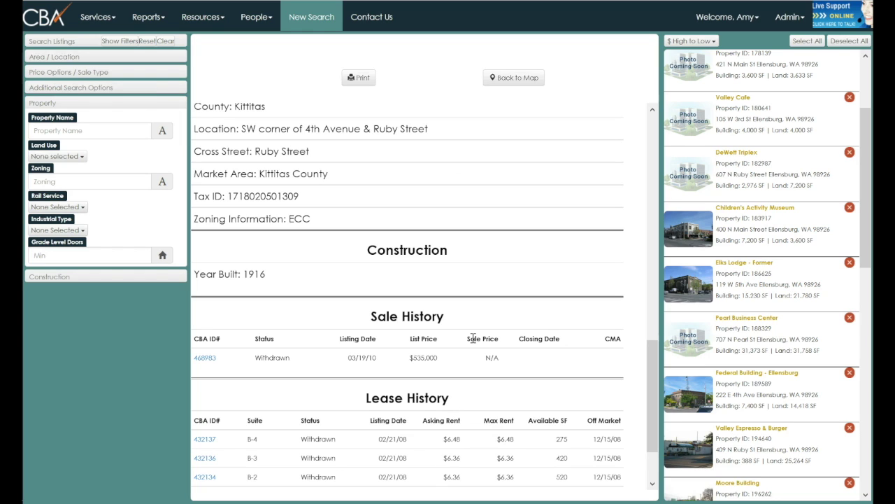
Remove Pearl Business Center, Federal Building, Valley Espresso & Burger, Moore Building and Mitchell 8-Plex, keeping Pine Street Apartment
{"action": "left_click", "coordinate": [850, 319]}
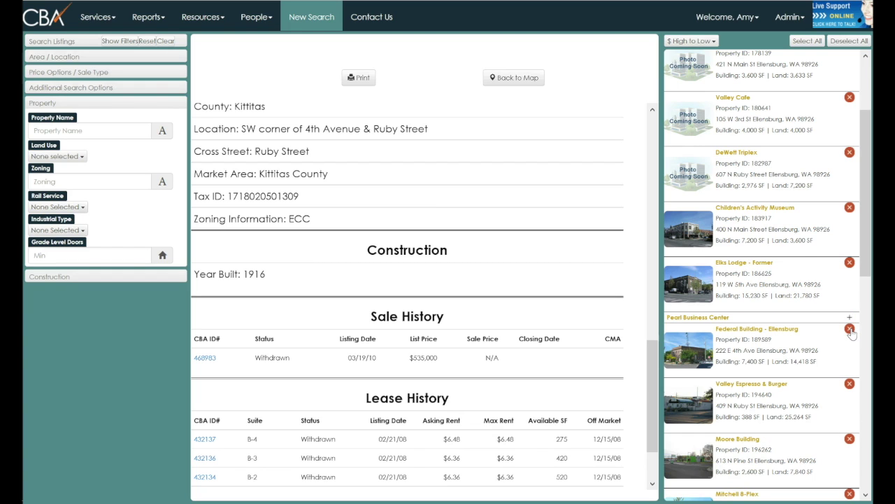
{"action": "left_click", "coordinate": [849, 329]}
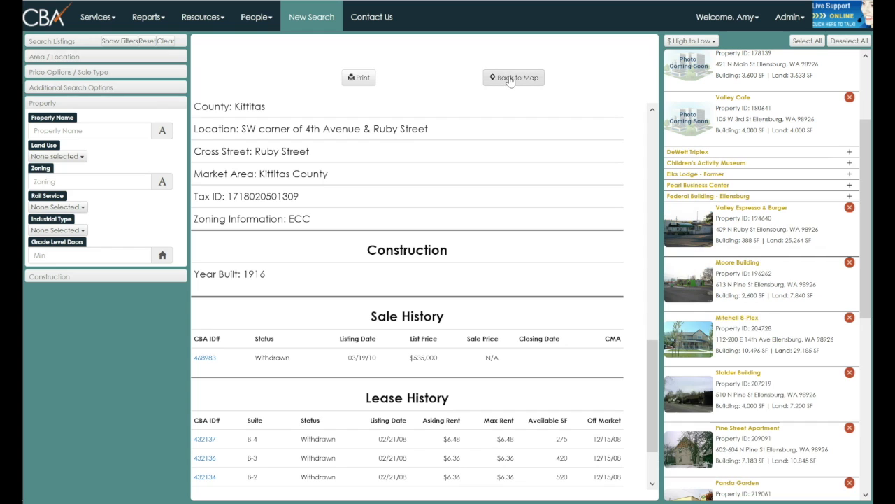
{"action": "left_click", "coordinate": [511, 78]}
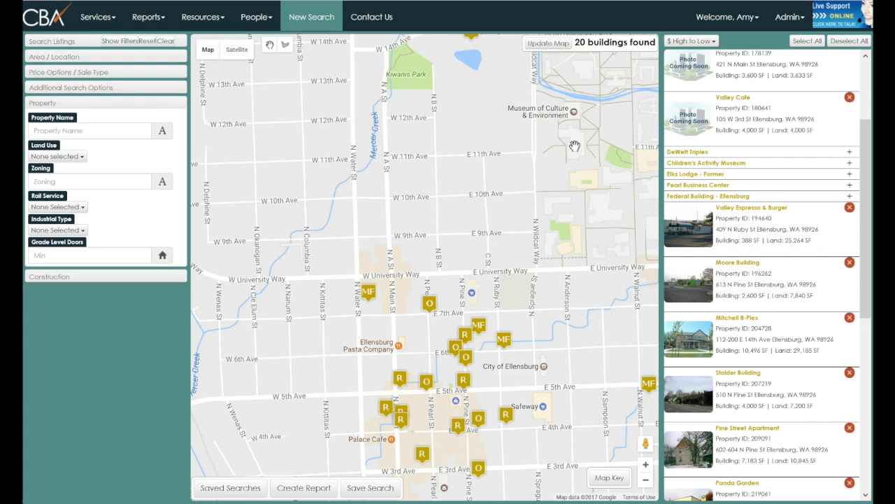
{"action": "left_click", "coordinate": [849, 208]}
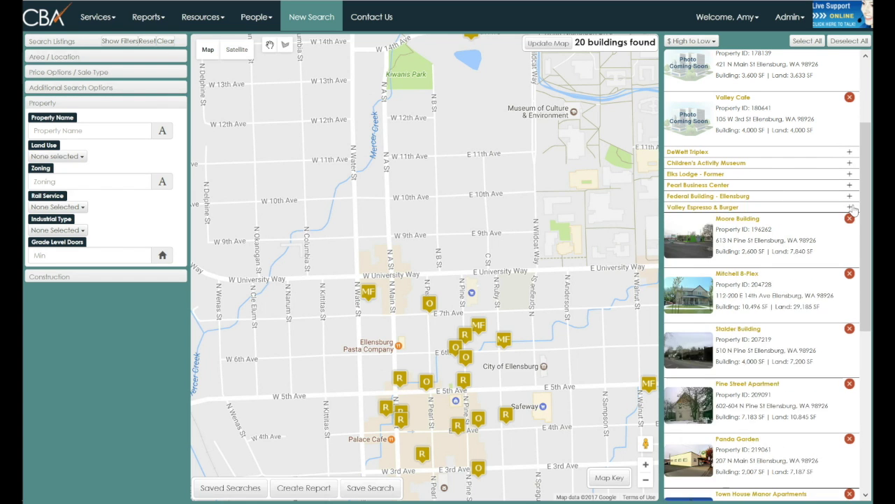
{"action": "left_click", "coordinate": [850, 220]}
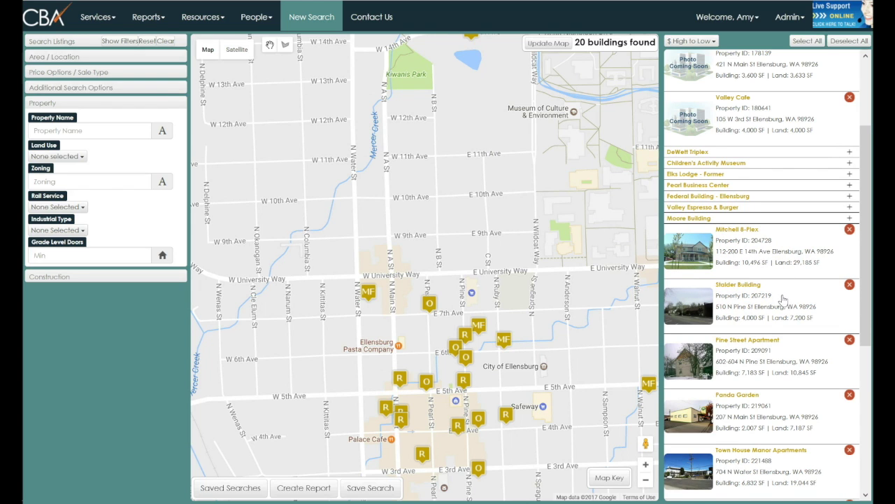
{"action": "left_click", "coordinate": [850, 229]}
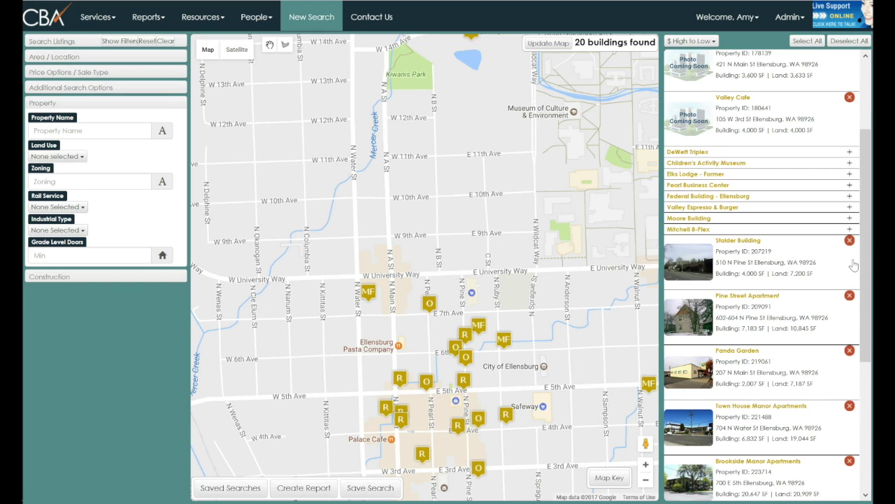
{"action": "left_click", "coordinate": [849, 295]}
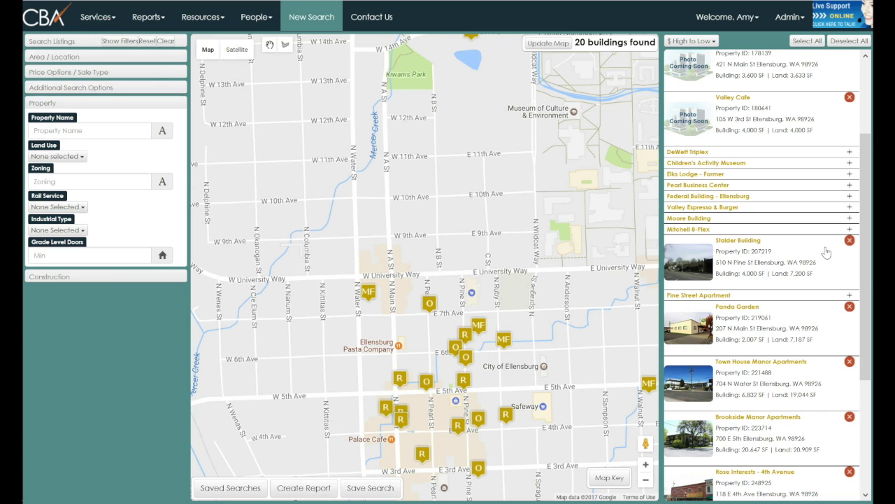
{"action": "left_click", "coordinate": [850, 297]}
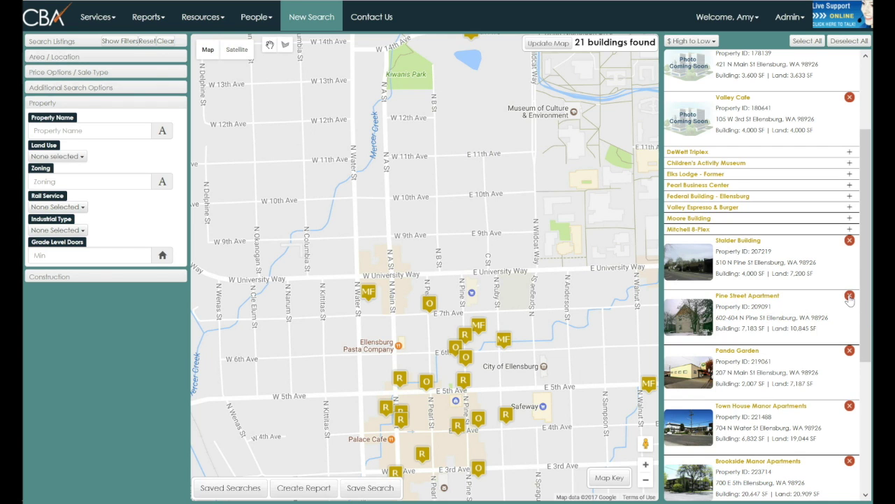
Create a Building History report for the kept buildings and download it
{"action": "left_click", "coordinate": [303, 488]}
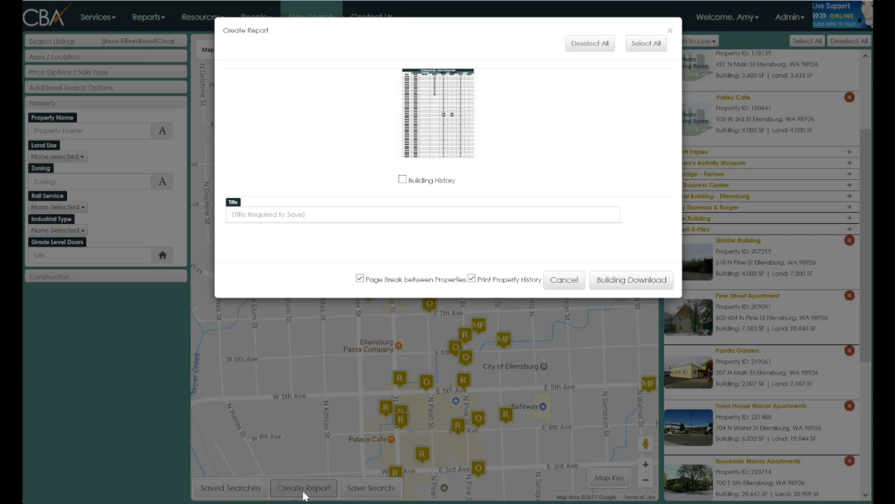
{"action": "left_click", "coordinate": [403, 180]}
{"action": "left_click", "coordinate": [625, 280]}
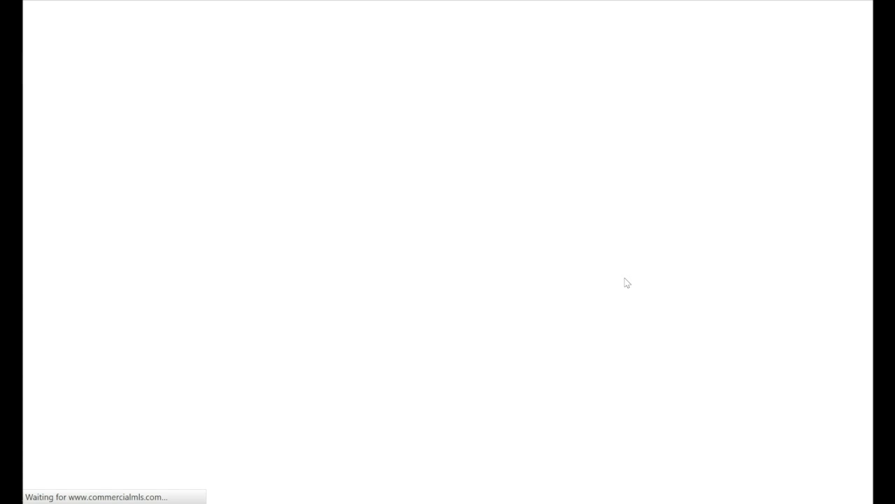